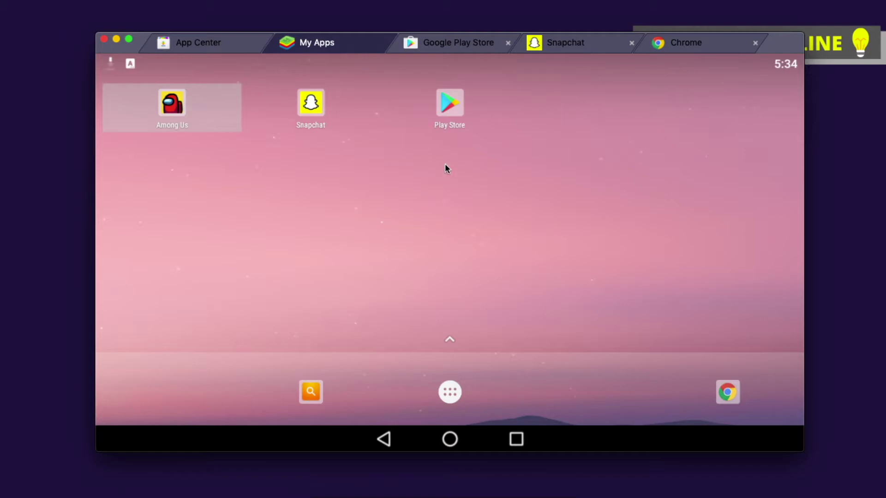
Rerun the recent 'snapchat' search in Google Play Store to reach the installed Snapchat listing.
click(434, 48)
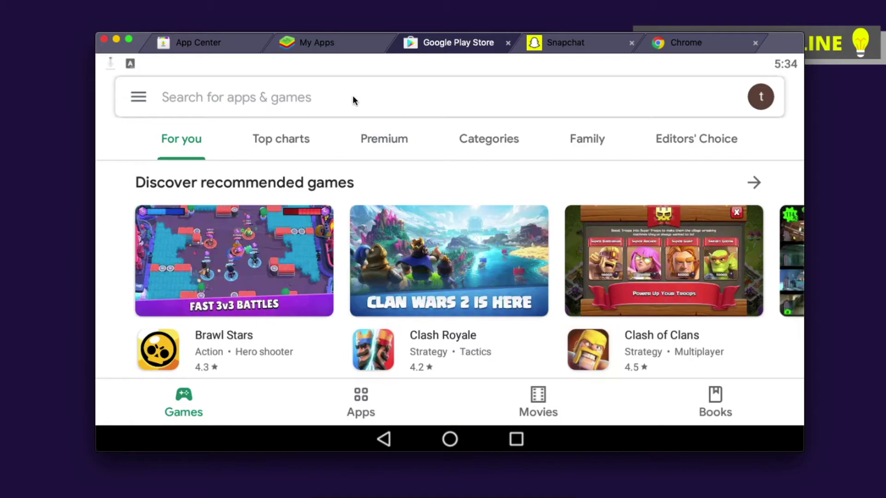
click(353, 98)
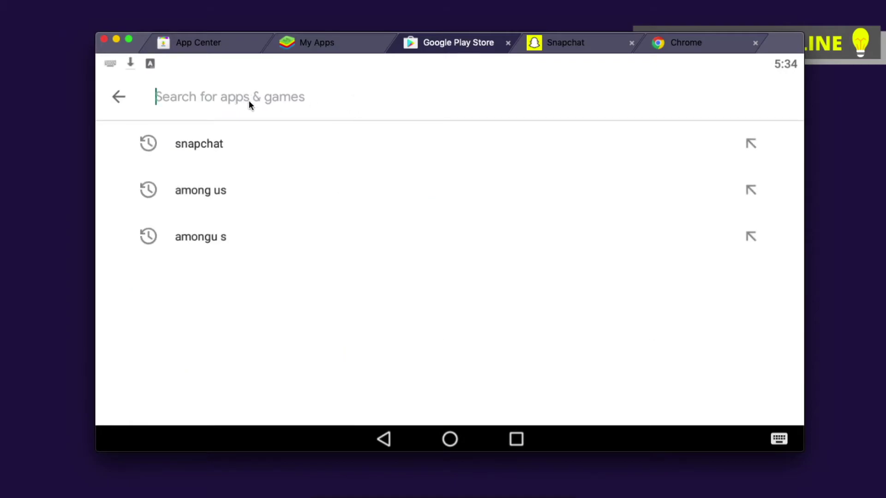
click(206, 136)
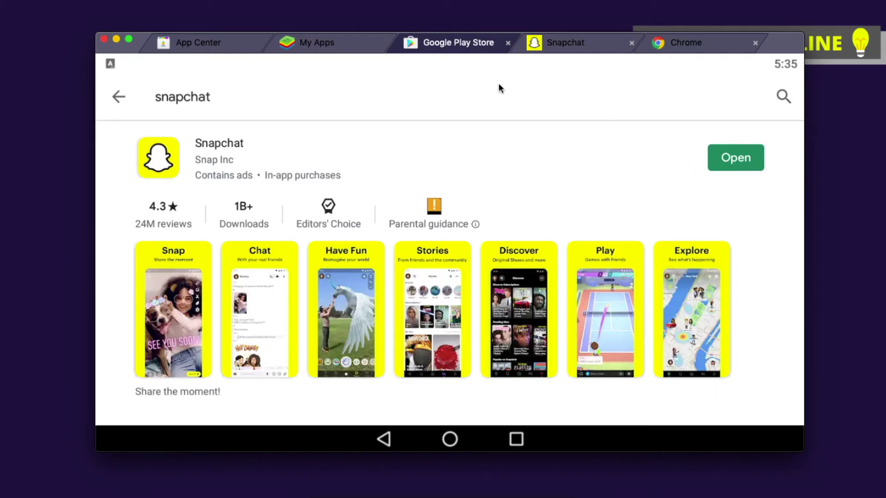
Switch from My Apps to the Snapchat tab and bring up its Log In form.
click(320, 43)
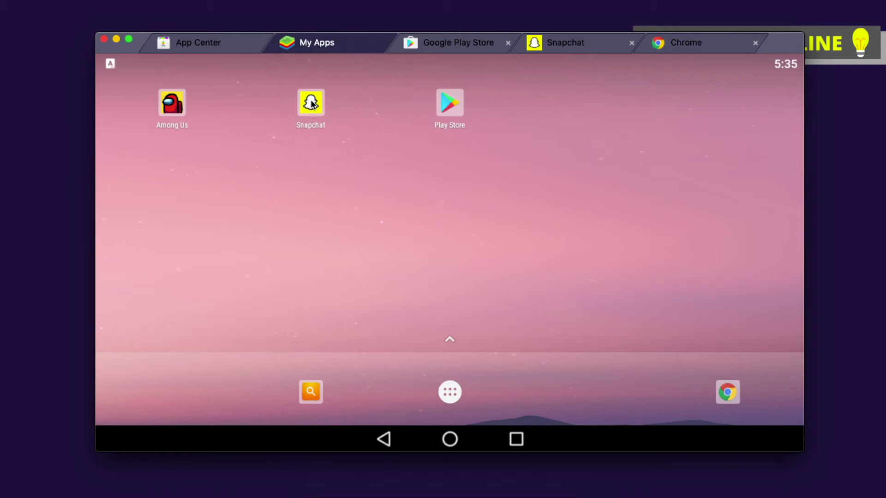
click(551, 40)
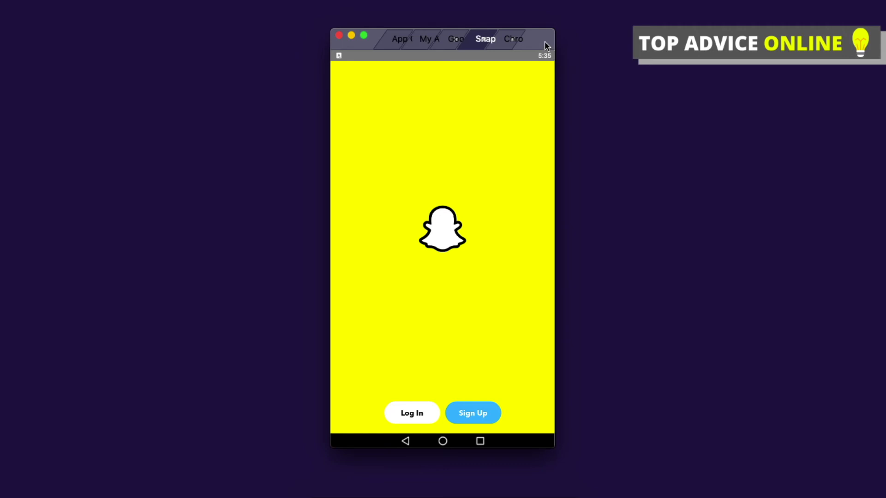
drag(544, 40, 545, 39)
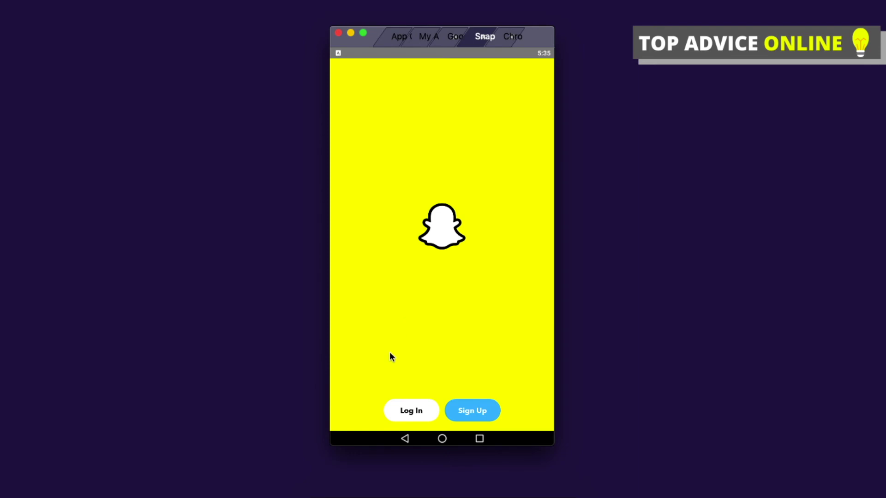
click(402, 412)
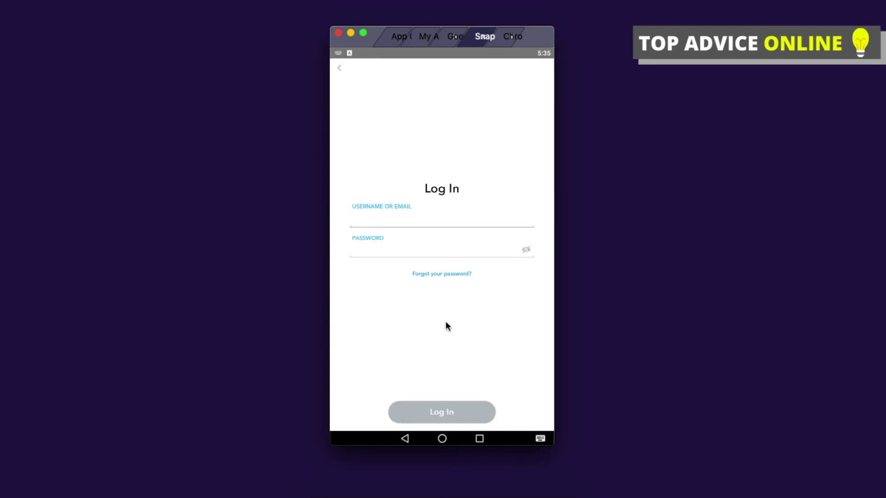